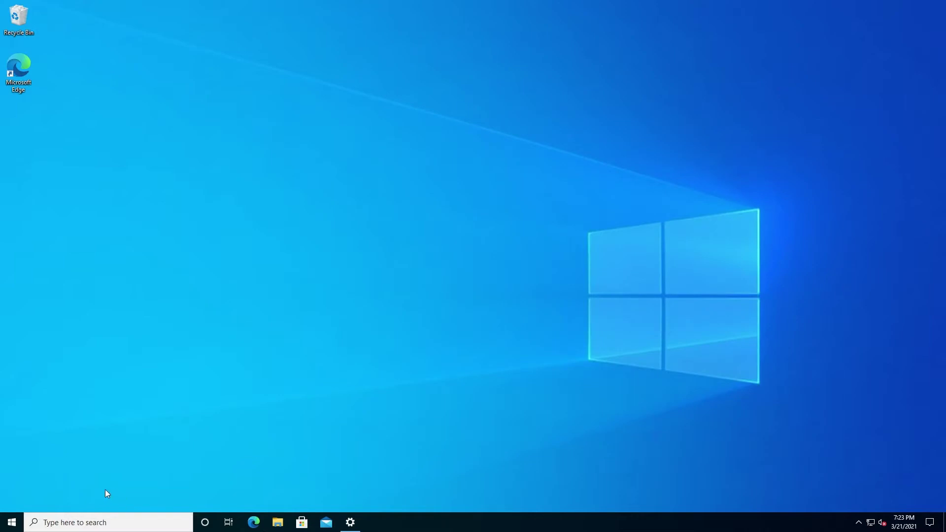
Open Command Prompt via cmd and run ipconfig /all to show physical address 00-15-5D-01-0A-13.
{"action": "left_click", "coordinate": [14, 522]}
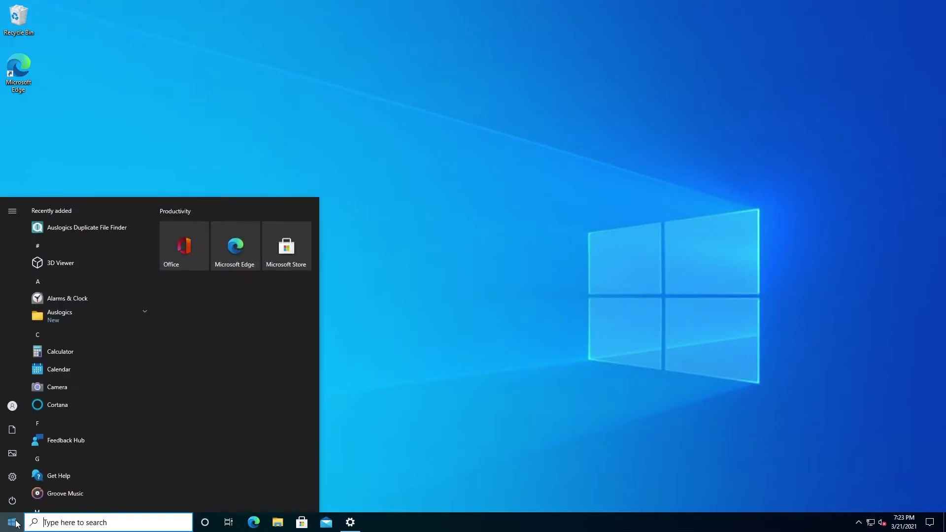
{"action": "type", "text": "cmd"}
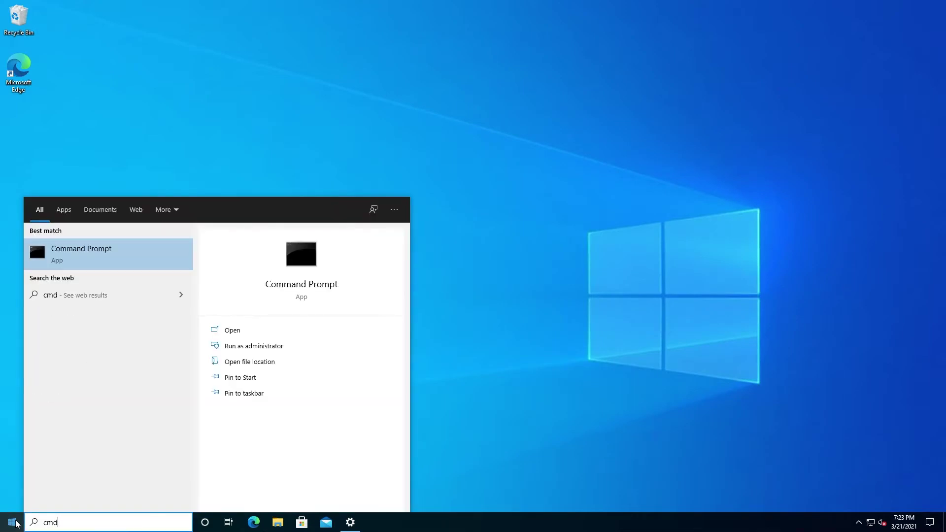
{"action": "key", "text": "Return"}
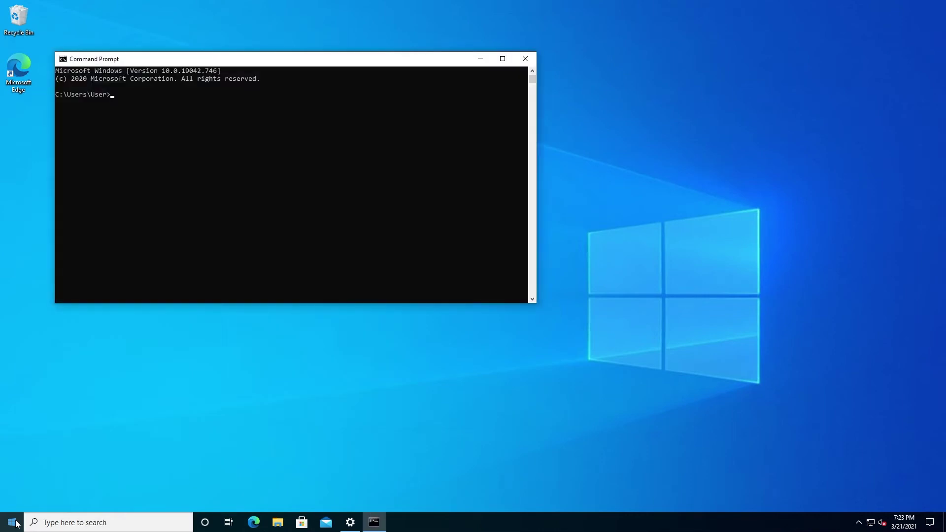
{"action": "type", "text": "ipconfig /all"}
{"action": "key", "text": "Return"}
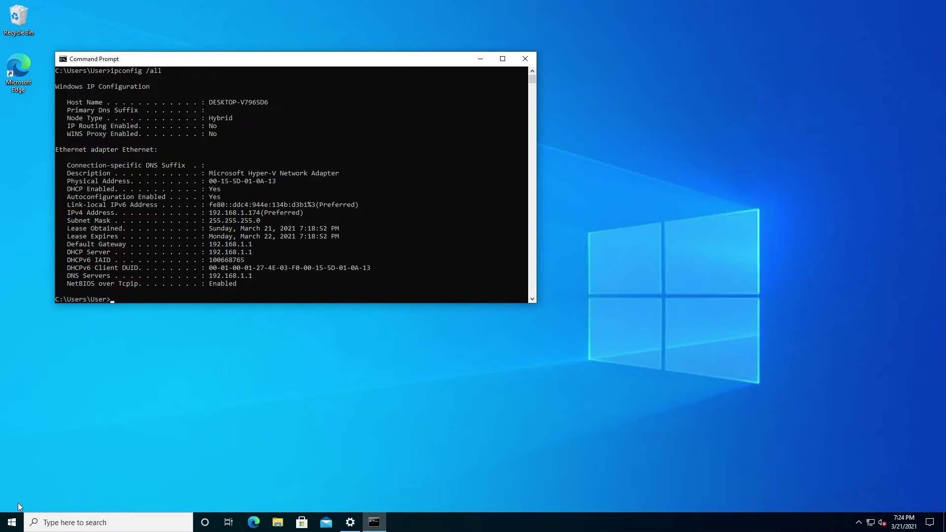
Open Device Manager and expand the Network adapters category.
{"action": "right_click", "coordinate": [14, 524]}
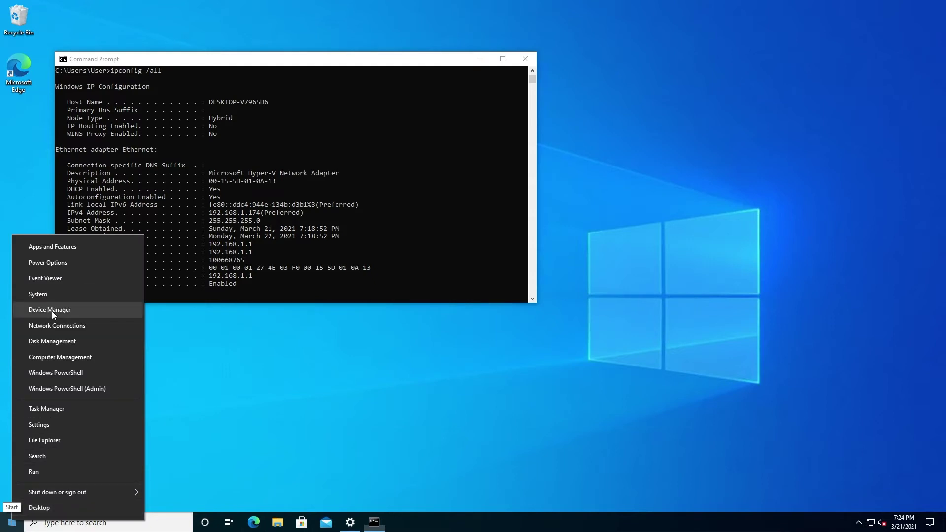
{"action": "left_click", "coordinate": [5, 527]}
{"action": "left_click", "coordinate": [6, 527]}
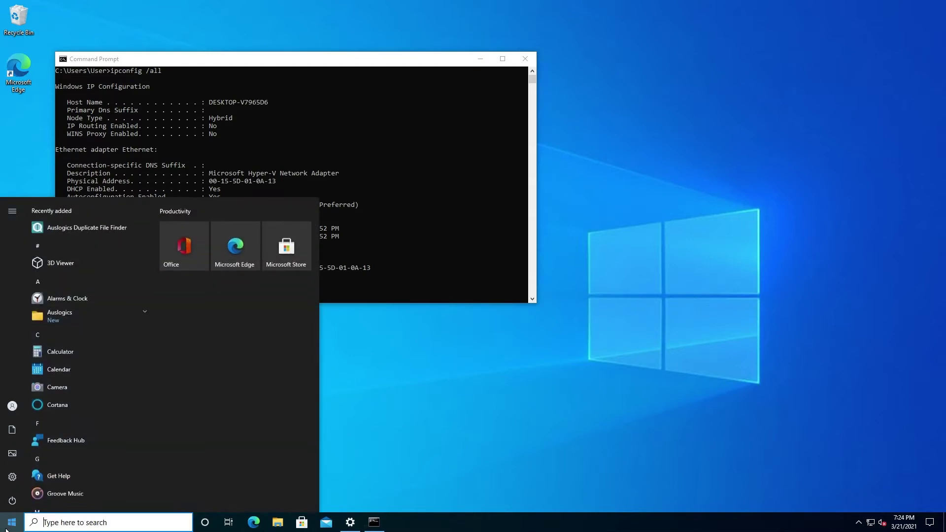
{"action": "type", "text": "devi"}
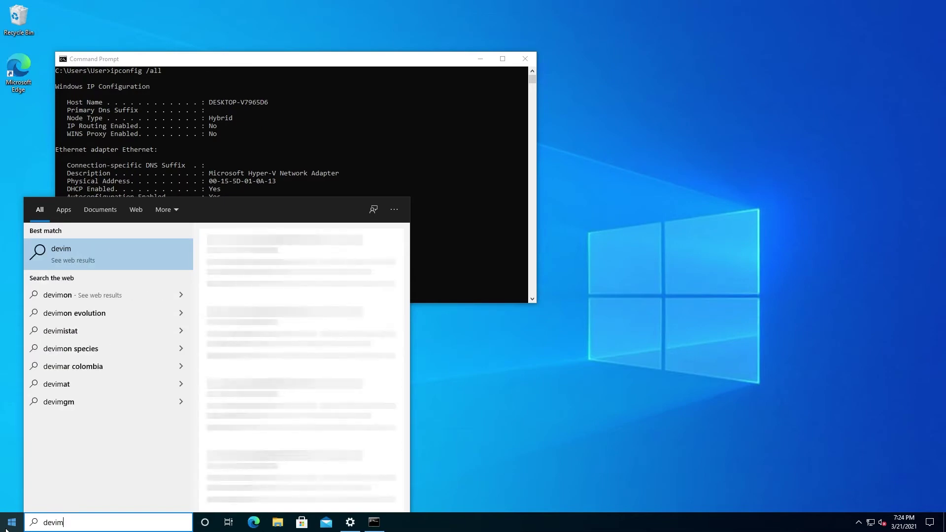
{"action": "key", "text": "Return"}
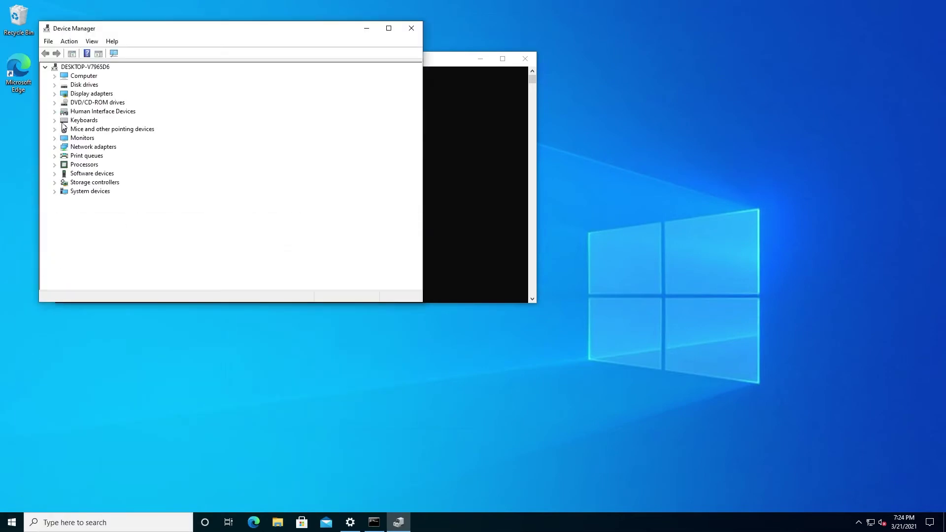
{"action": "left_click", "coordinate": [55, 147]}
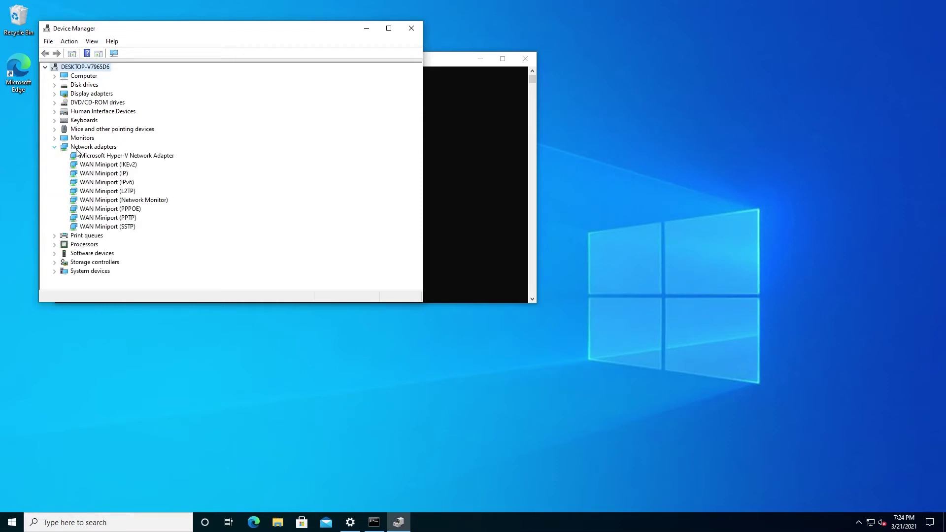
{"action": "right_click", "coordinate": [139, 158]}
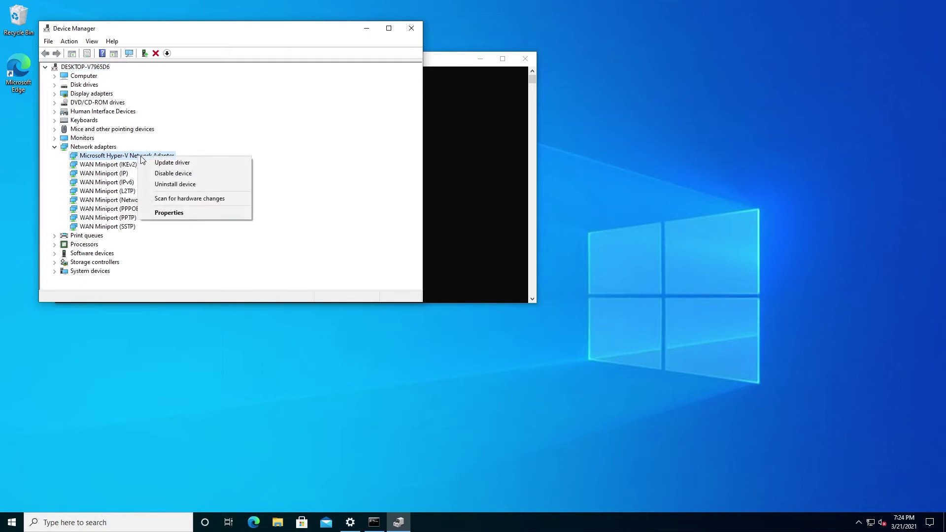
{"action": "left_click", "coordinate": [200, 212]}
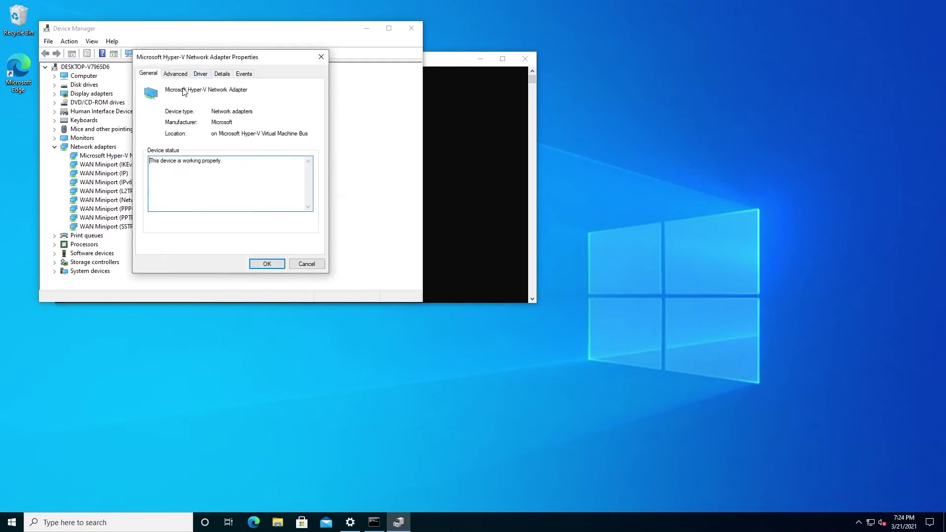
{"action": "left_click", "coordinate": [176, 73]}
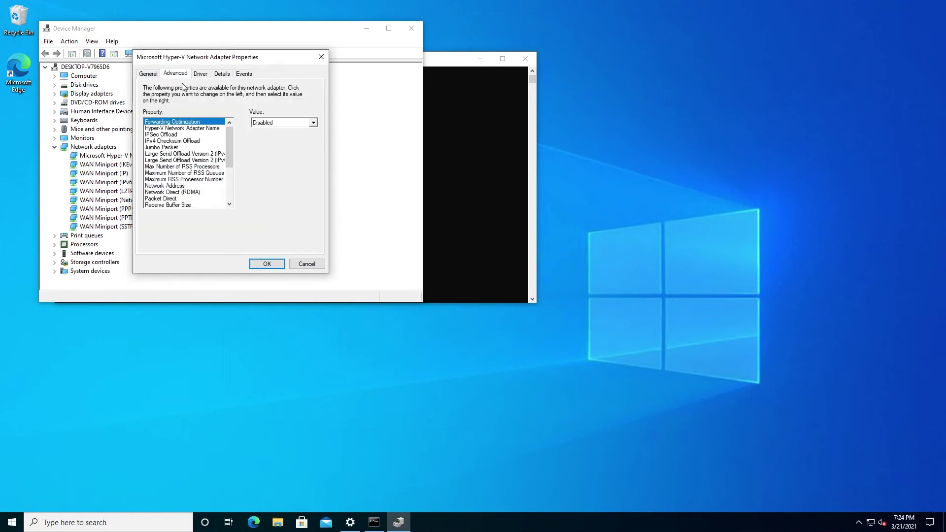
{"action": "left_click", "coordinate": [171, 187]}
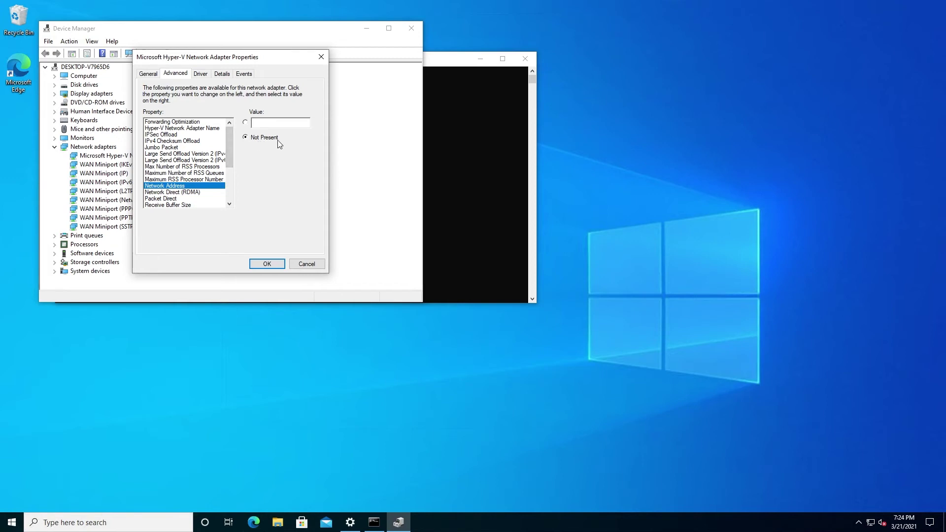
{"action": "left_click", "coordinate": [245, 122]}
{"action": "left_click", "coordinate": [264, 125]}
{"action": "type", "text": "000000111111"}
{"action": "left_click", "coordinate": [267, 264]}
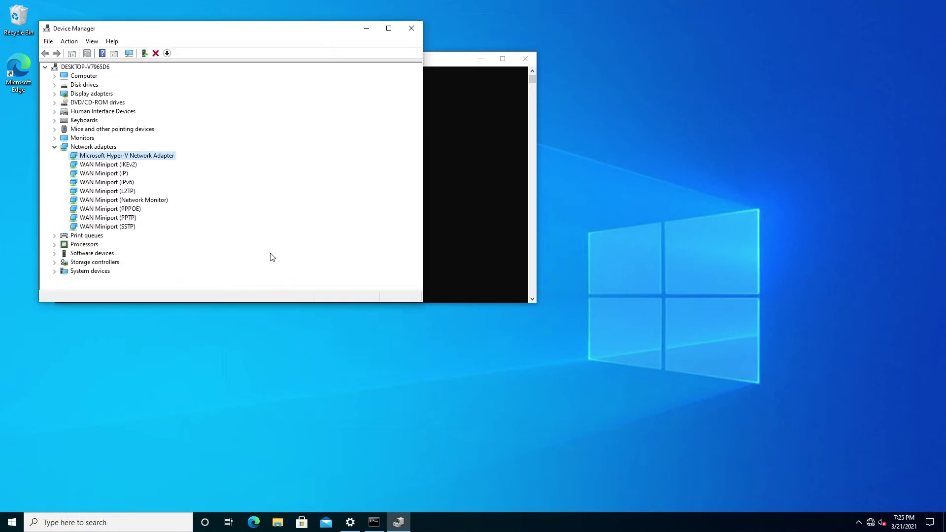
{"action": "left_click", "coordinate": [465, 217]}
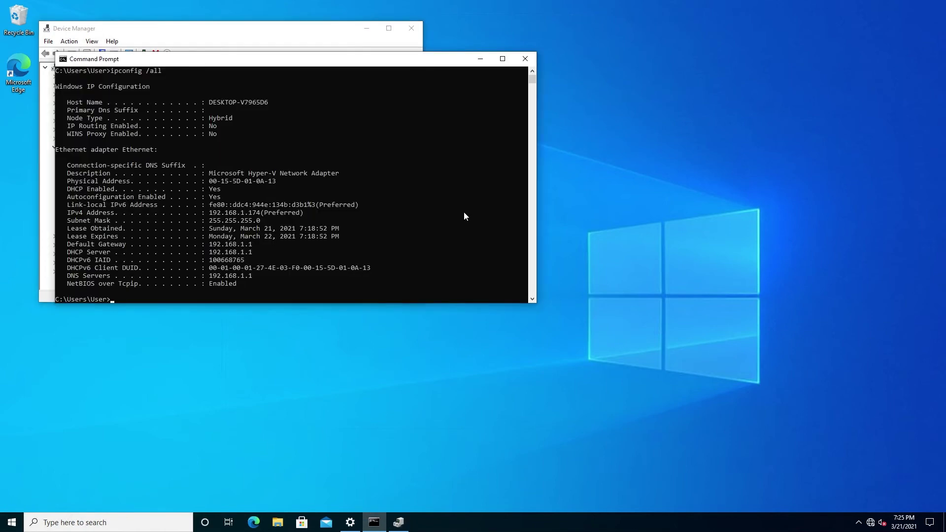
{"action": "key", "text": "Up"}
{"action": "key", "text": "Return"}
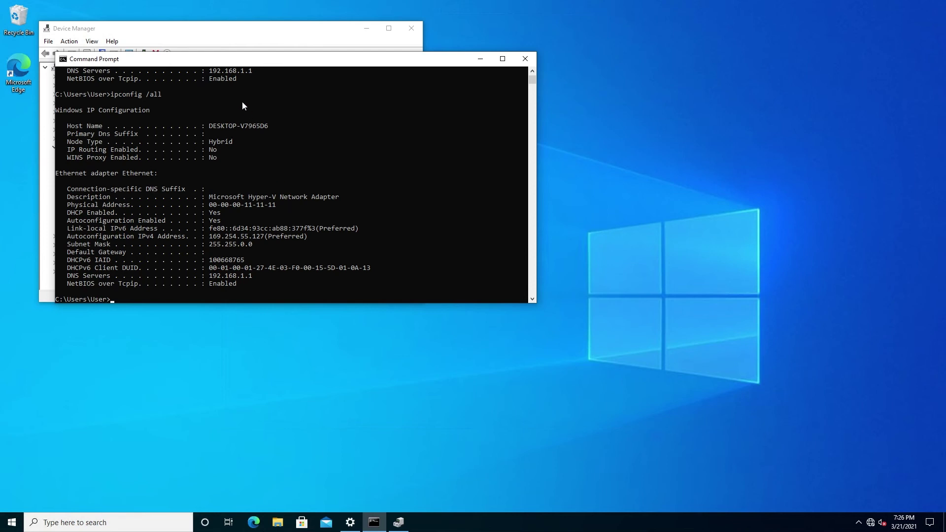
Revert the Hyper-V adapter's advanced Network Address property to Not Present and close its properties.
{"action": "left_click", "coordinate": [127, 33]}
{"action": "left_click", "coordinate": [92, 157]}
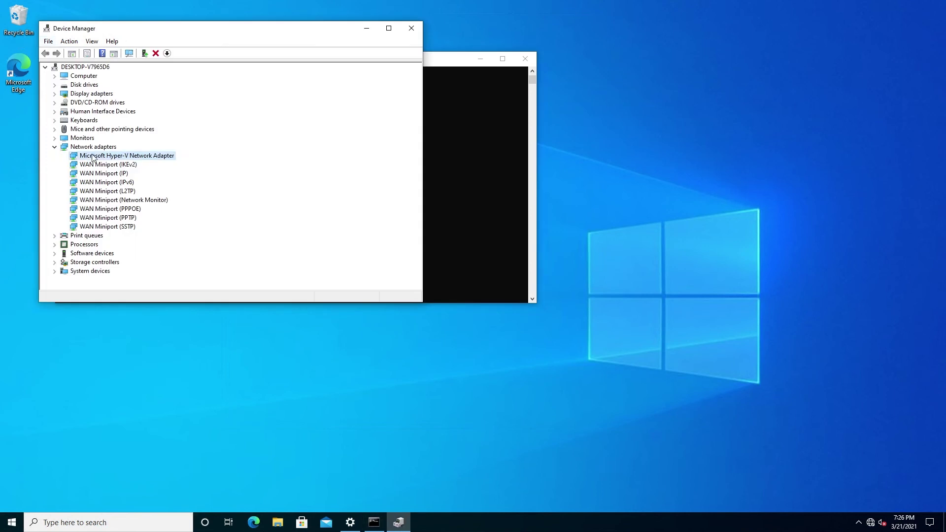
{"action": "right_click", "coordinate": [105, 158]}
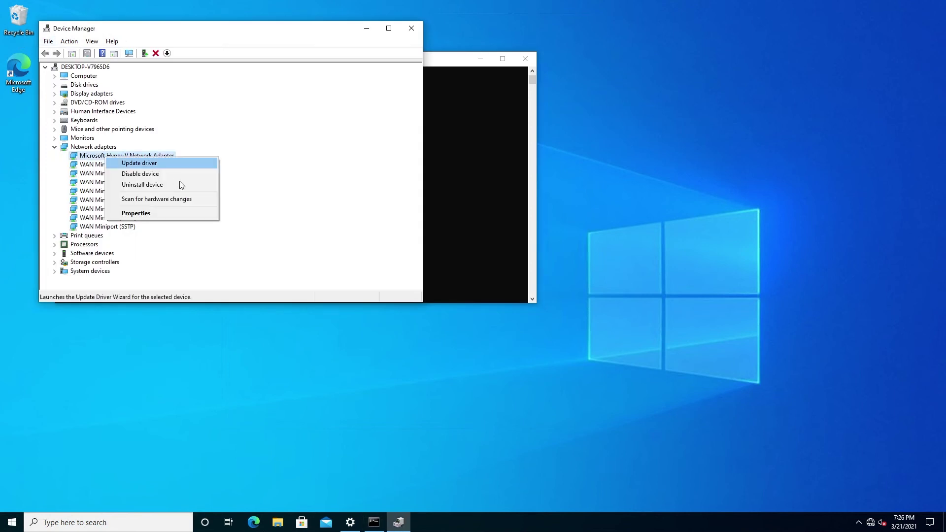
{"action": "left_click", "coordinate": [151, 216]}
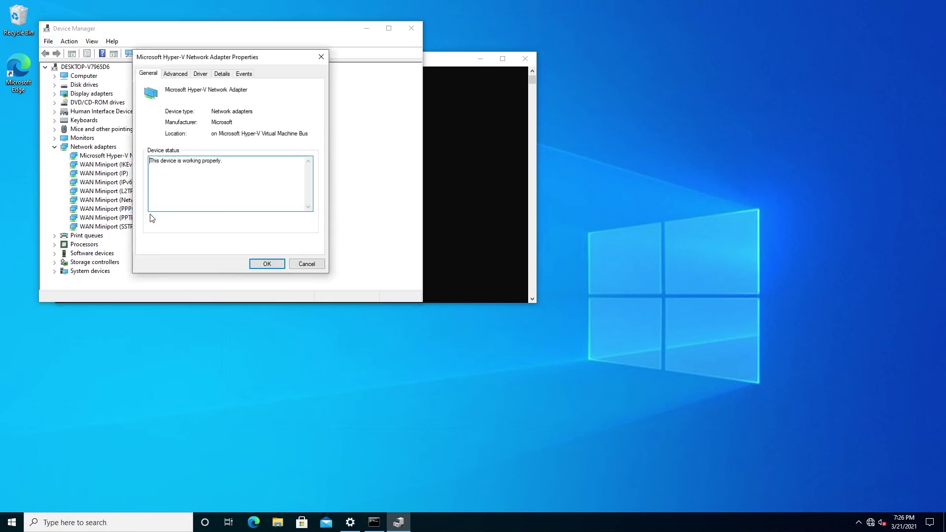
{"action": "left_click", "coordinate": [176, 75]}
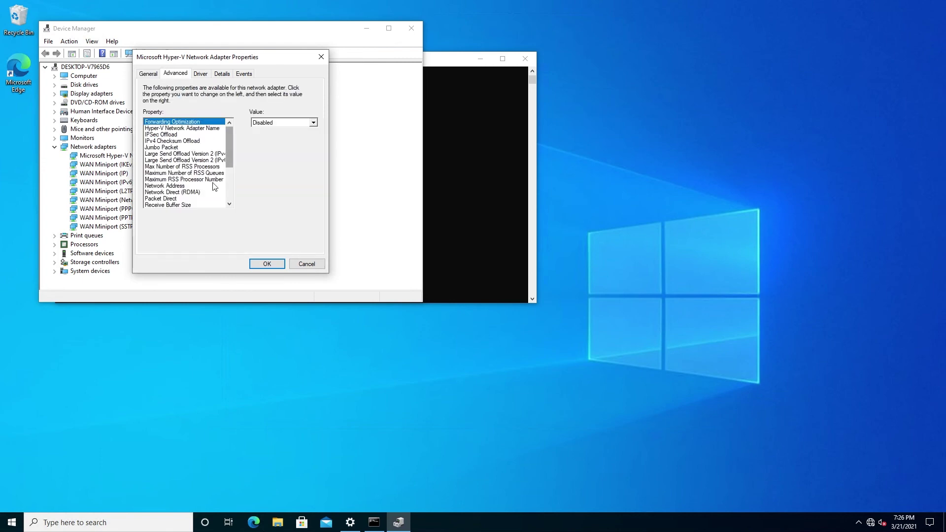
{"action": "left_click", "coordinate": [180, 186]}
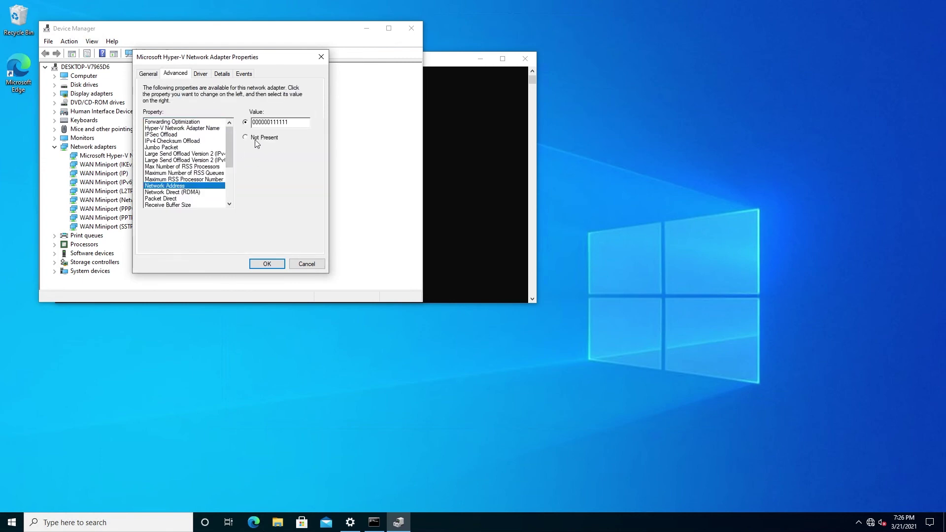
{"action": "left_click", "coordinate": [265, 263]}
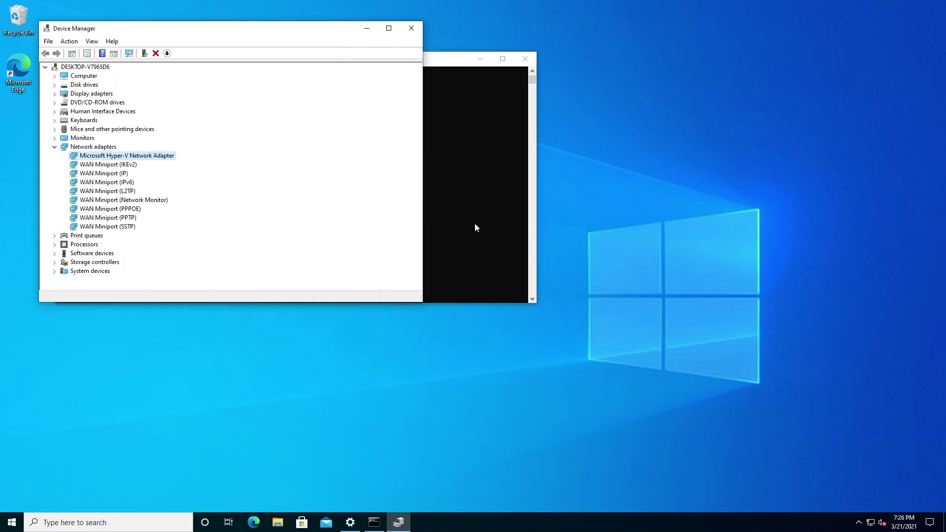
{"action": "left_click", "coordinate": [478, 221]}
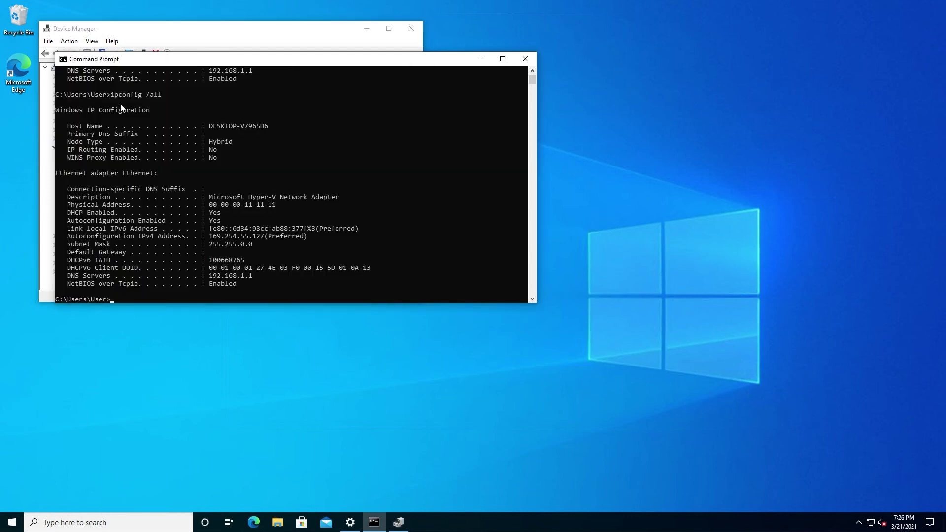
Rerun ipconfig /all to confirm physical address 00-15-5D-01-0A-13 and IPv4 192.168.1.174.
{"action": "key", "text": "Up"}
{"action": "key", "text": "Return"}
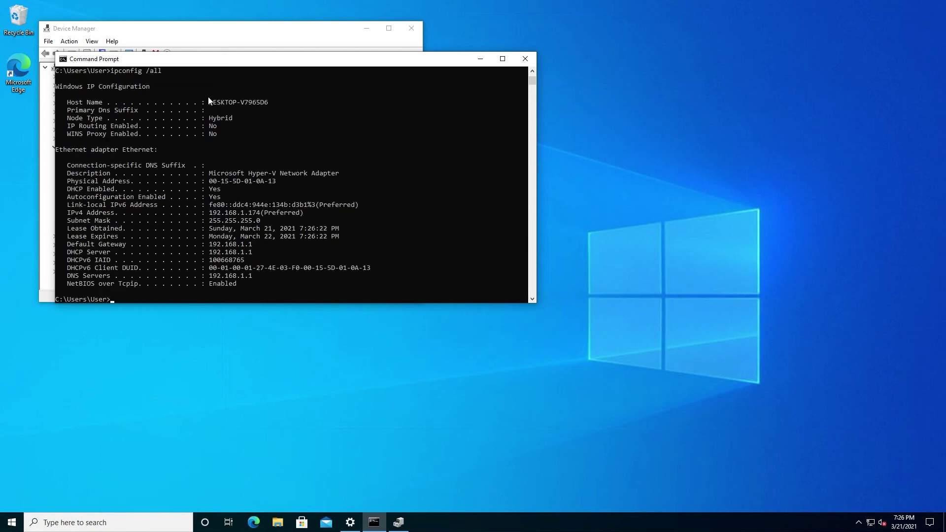